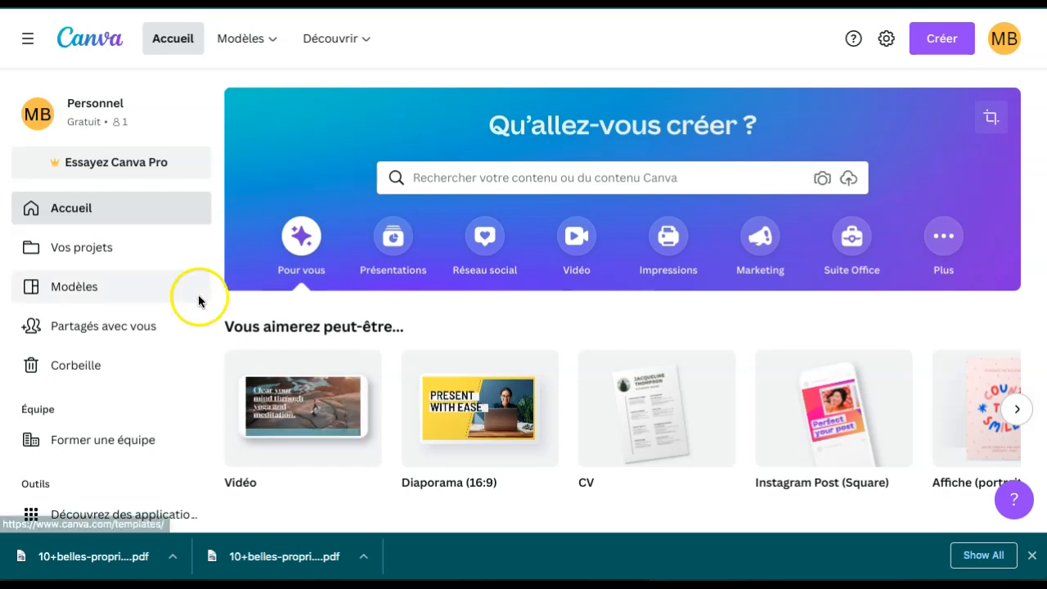
- Import the second downloaded 10+belles-propriétés PDF straight from the browser's downloads into the projects
{"action": "scroll", "coordinate": [466, 337], "scroll_direction": "down", "scroll_amount": 2}
{"action": "left_click_drag", "start_coordinate": [261, 561], "coordinate": [472, 415]}
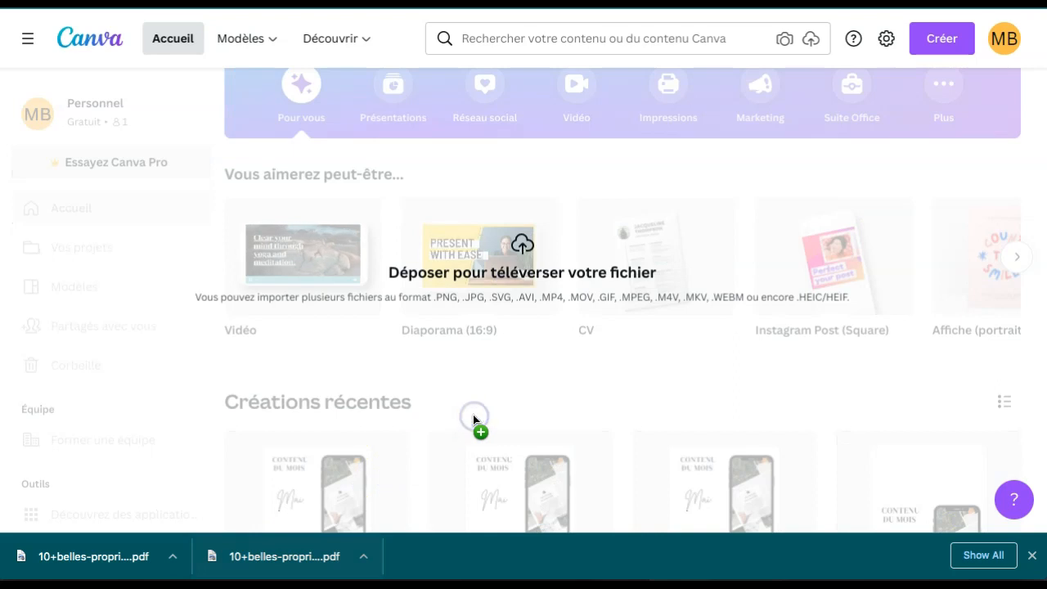
{"action": "scroll", "coordinate": [473, 415], "scroll_direction": "down", "scroll_amount": 5}
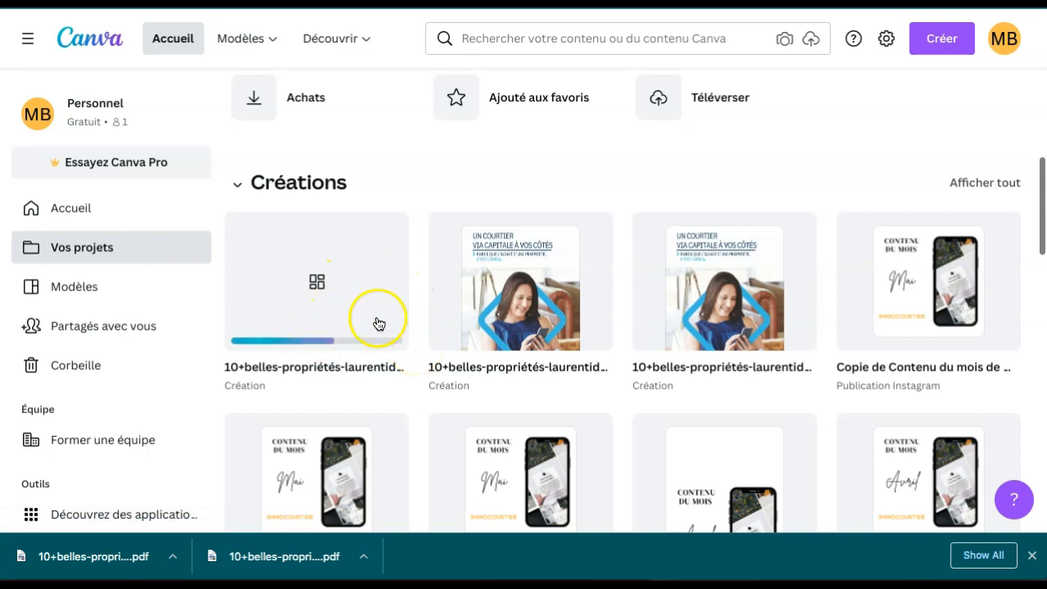
{"action": "scroll", "coordinate": [421, 190], "scroll_direction": "up", "scroll_amount": 5}
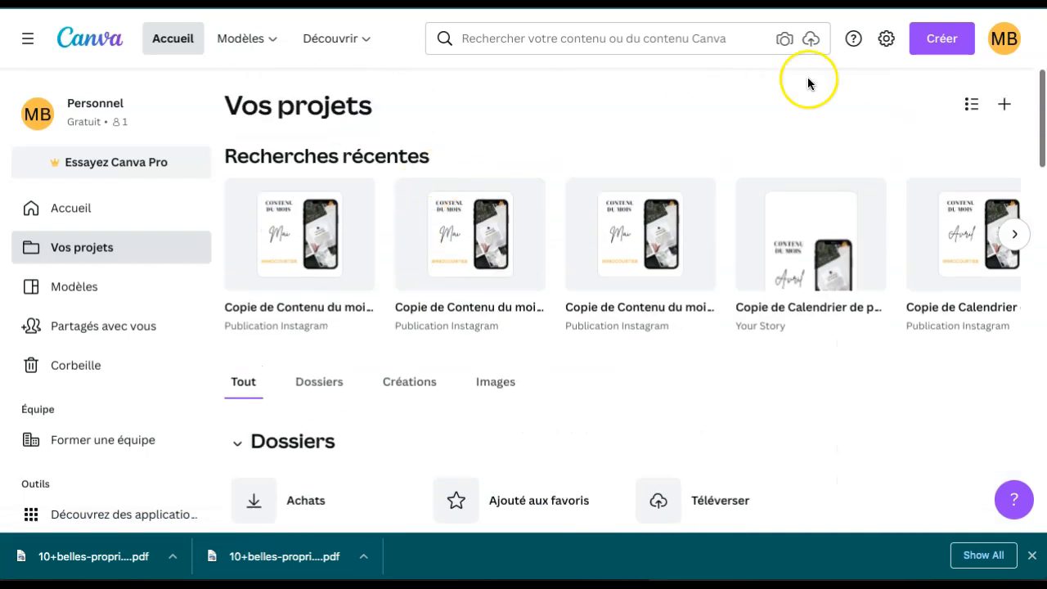
- Import the file 10+belles-propriétés (2).pdf from the Downloads folder as a new design
{"action": "left_click", "coordinate": [946, 37]}
{"action": "left_click", "coordinate": [923, 432]}
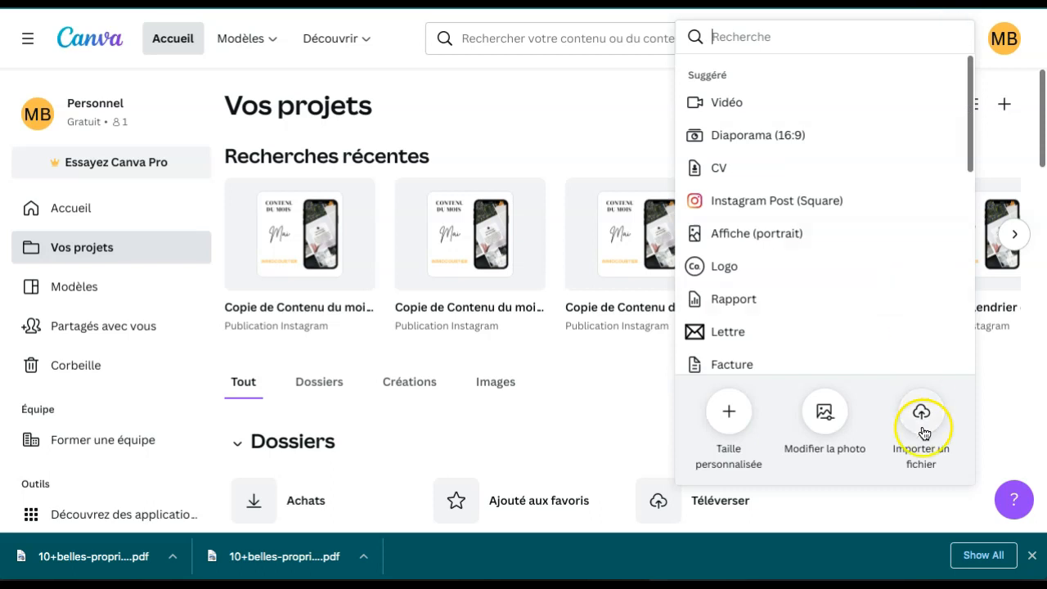
{"action": "left_click", "coordinate": [924, 431]}
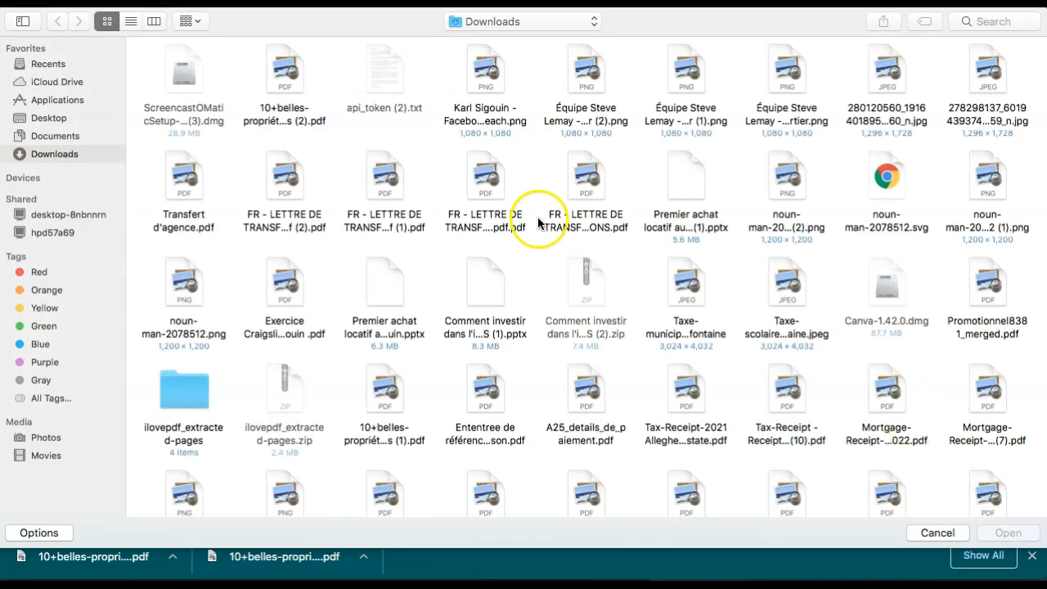
{"action": "double_click", "coordinate": [275, 78]}
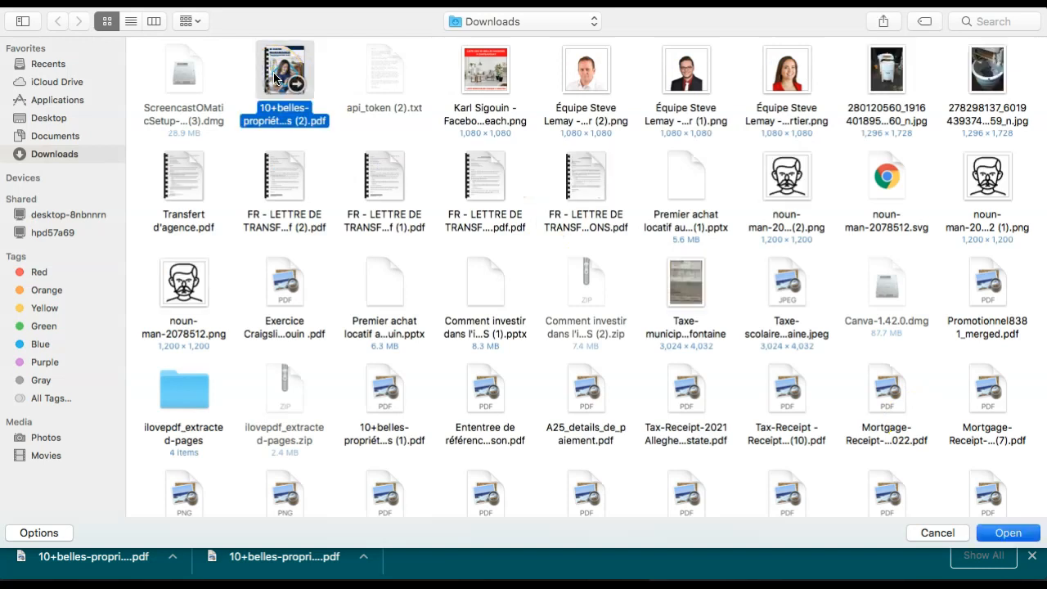
{"action": "left_click", "coordinate": [673, 96]}
{"action": "scroll", "coordinate": [673, 93], "scroll_direction": "down", "scroll_amount": 5}
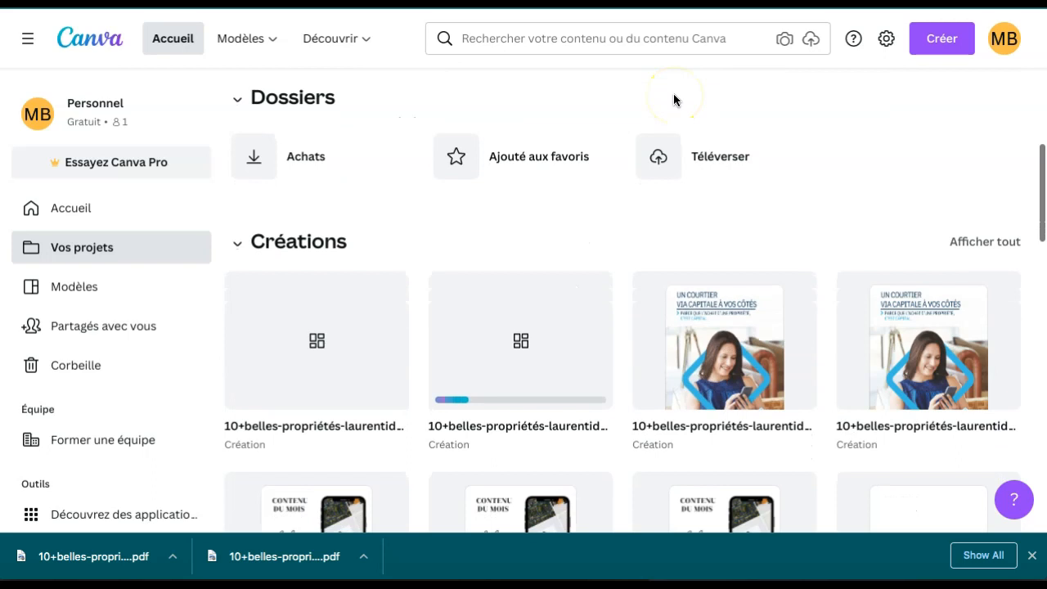
- Open the newly imported 10+belles-propriétés-laurentides (2) design in the editor
{"action": "left_click", "coordinate": [340, 363]}
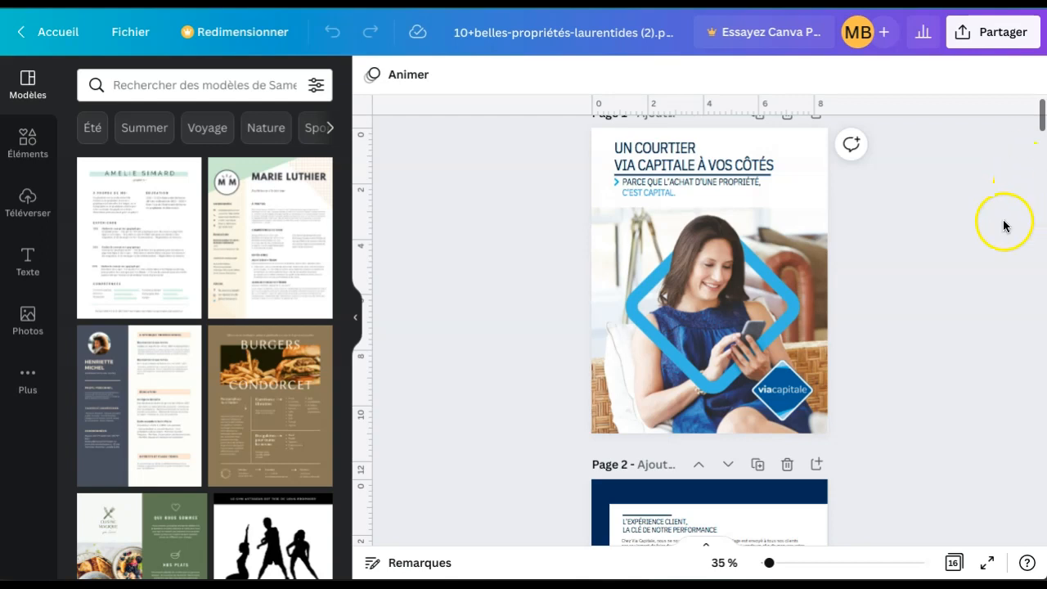
{"action": "scroll", "coordinate": [910, 254], "scroll_direction": "up", "scroll_amount": 1}
{"action": "scroll", "coordinate": [909, 256], "scroll_direction": "down", "scroll_amount": 1}
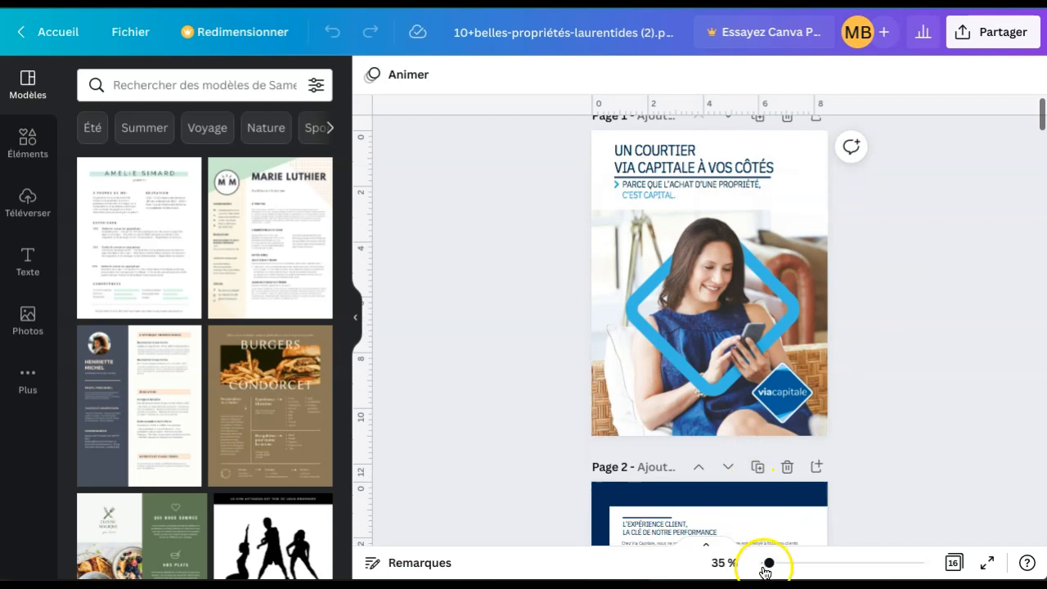
- Replace the cover page's photo of the woman with the recently used photo of the construction crane and worker
{"action": "left_click_drag", "start_coordinate": [768, 563], "coordinate": [779, 562]}
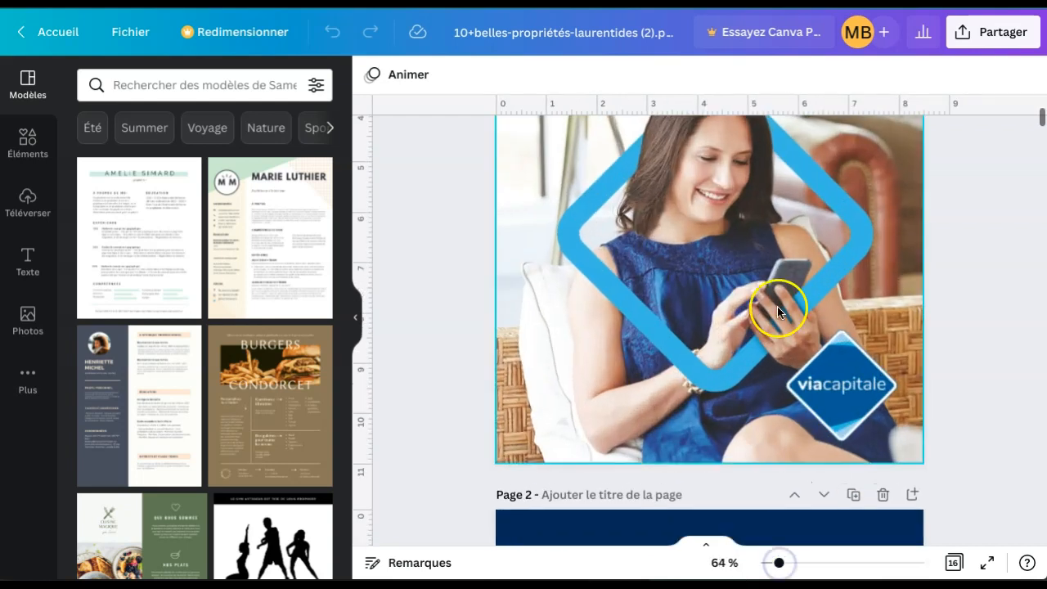
{"action": "scroll", "coordinate": [776, 306], "scroll_direction": "up", "scroll_amount": 3}
{"action": "left_click", "coordinate": [692, 313]}
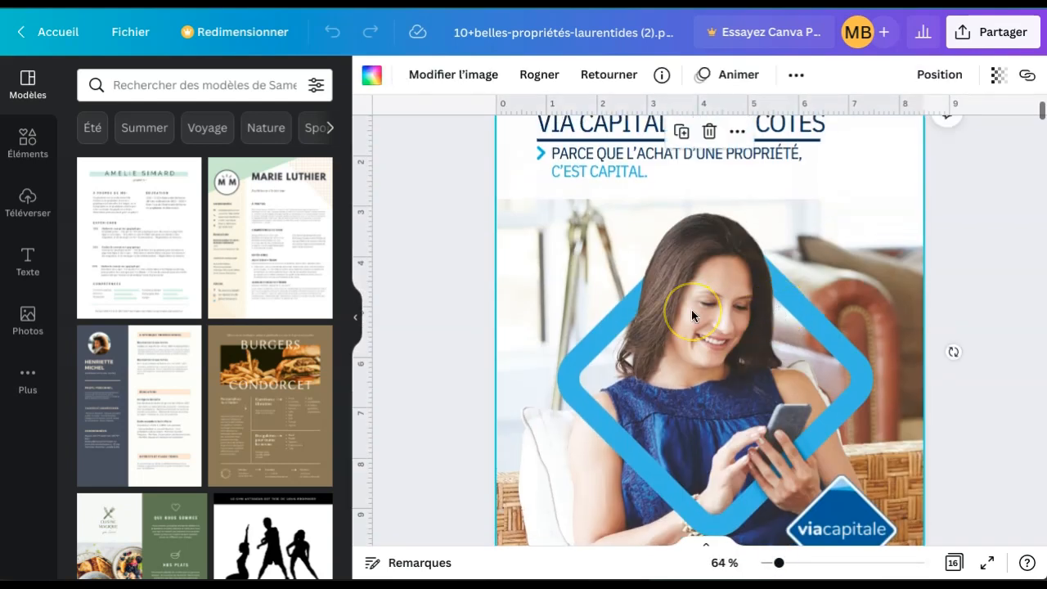
{"action": "key", "text": "Delete"}
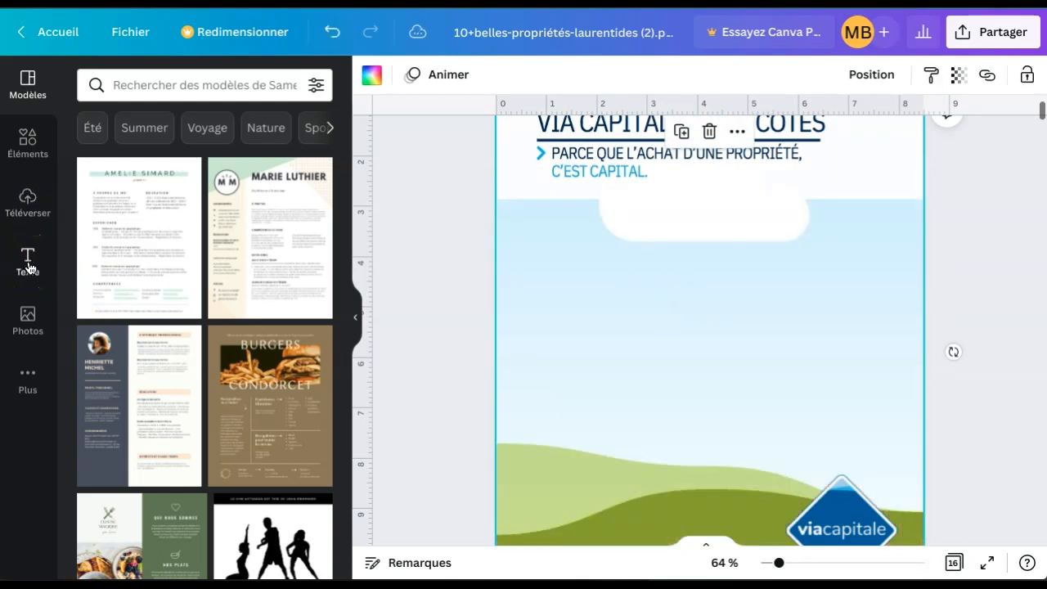
{"action": "left_click", "coordinate": [28, 315]}
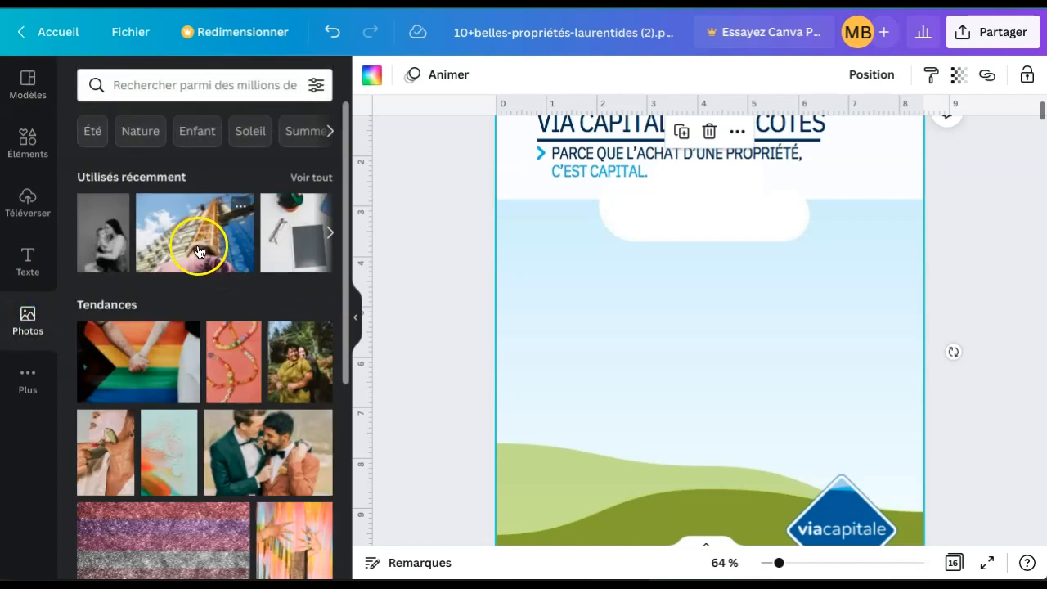
{"action": "left_click", "coordinate": [198, 249]}
{"action": "mouse_move", "coordinate": [635, 332]}
{"action": "left_mouse_down"}
{"action": "mouse_move", "coordinate": [649, 327]}
{"action": "mouse_move", "coordinate": [621, 332]}
{"action": "left_mouse_up"}
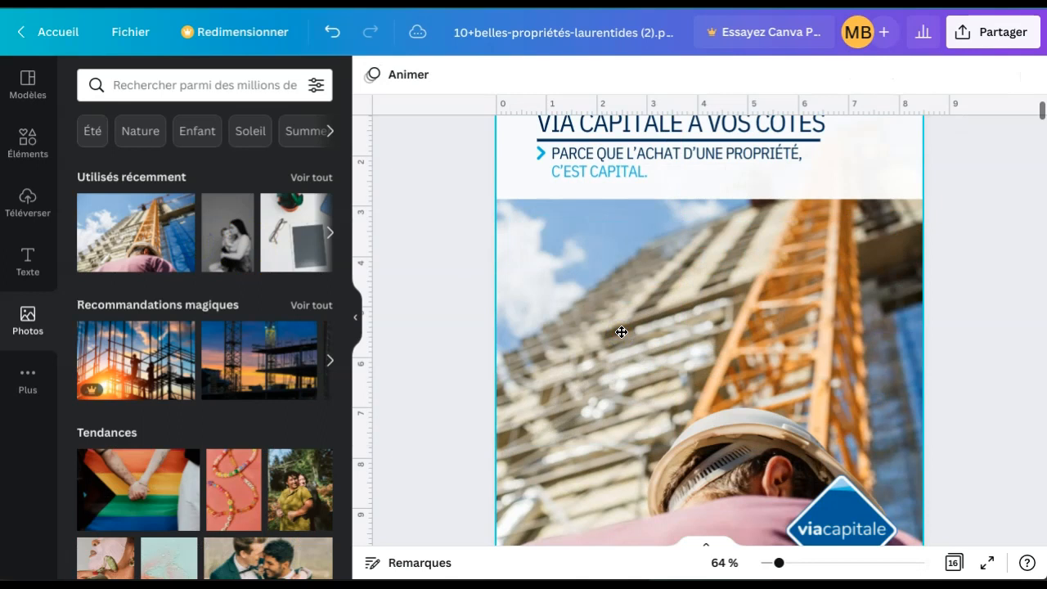
- Select the cover title text "UN COURTIER VIA CAPITALE À VOS CÔTÉS" and view the fonts available for it
{"action": "scroll", "coordinate": [622, 332], "scroll_direction": "up", "scroll_amount": 1}
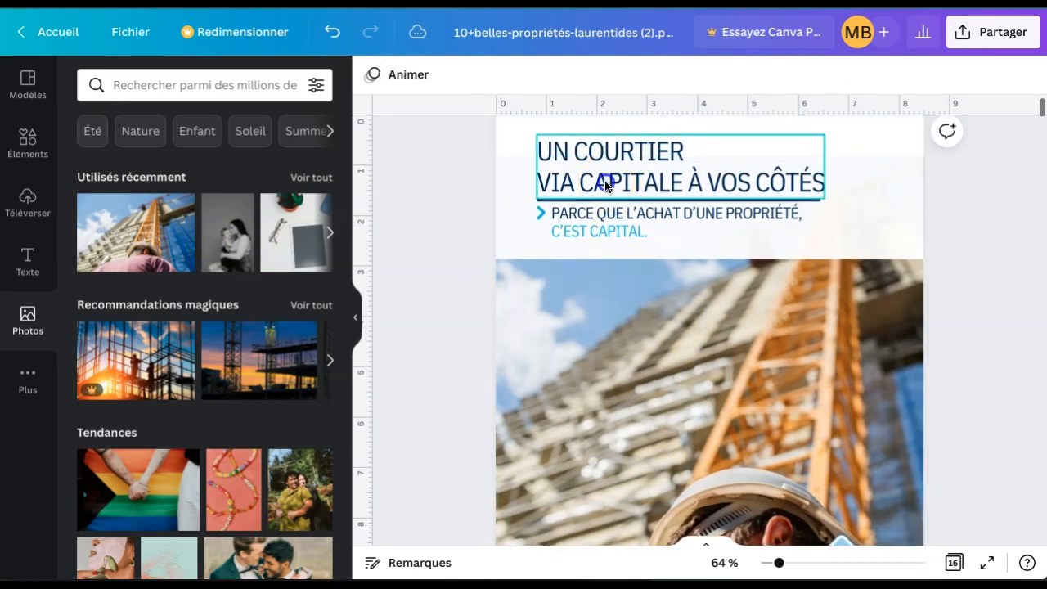
{"action": "left_click", "coordinate": [605, 185]}
{"action": "left_click", "coordinate": [605, 185]}
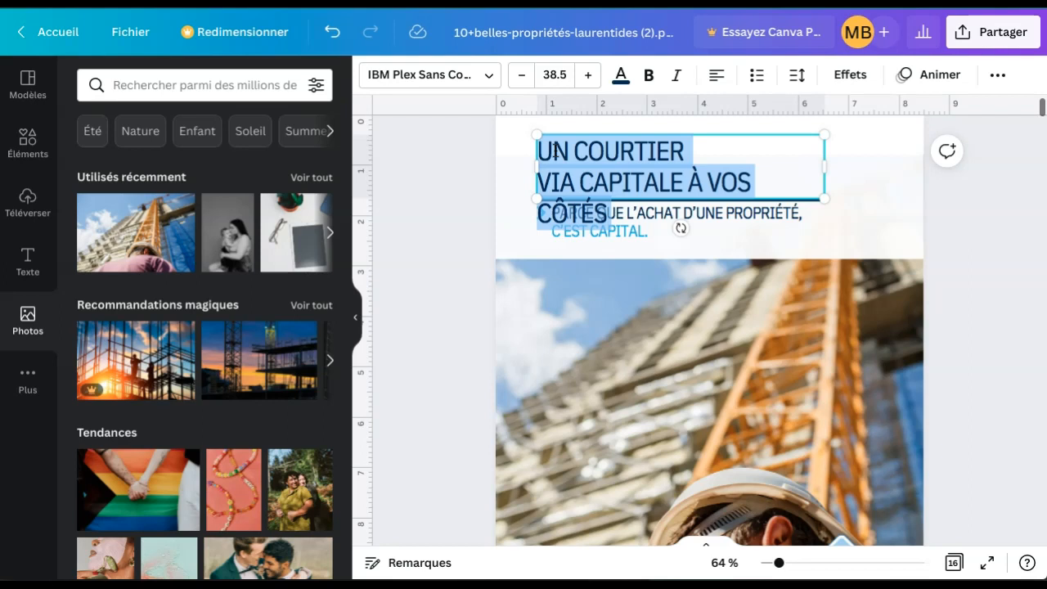
{"action": "left_click", "coordinate": [445, 78]}
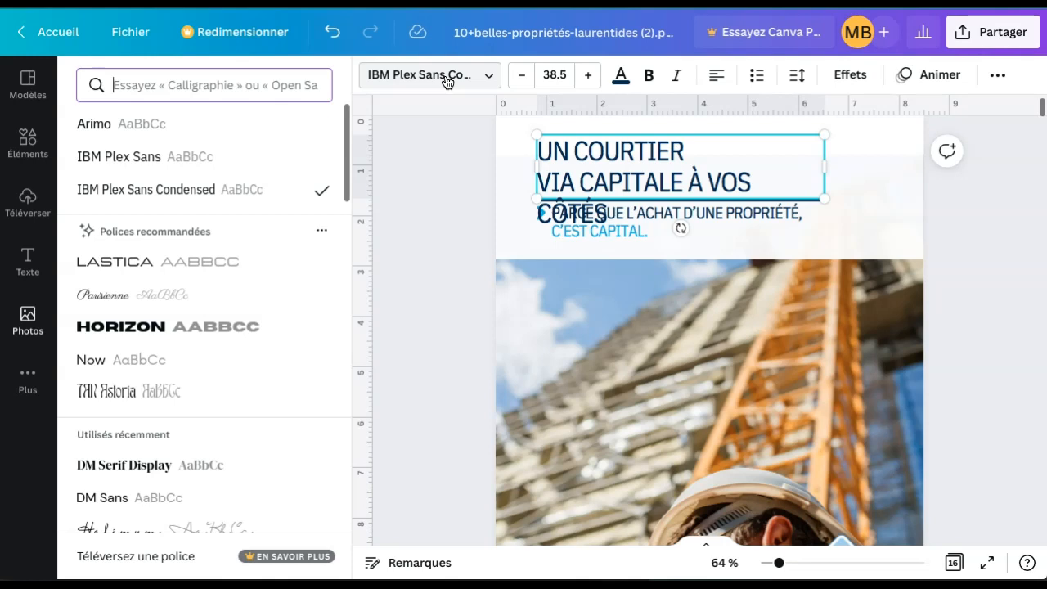
{"action": "left_click", "coordinate": [435, 215]}
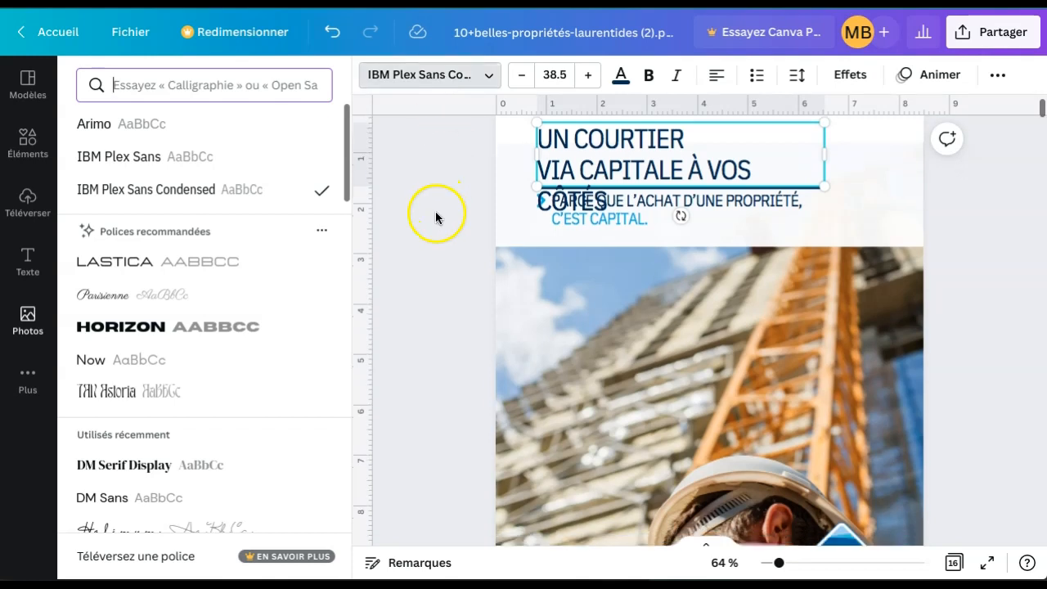
- Delete the viacapitale logo and its empty frame from the cover page
{"action": "scroll", "coordinate": [467, 219], "scroll_direction": "down", "scroll_amount": 5}
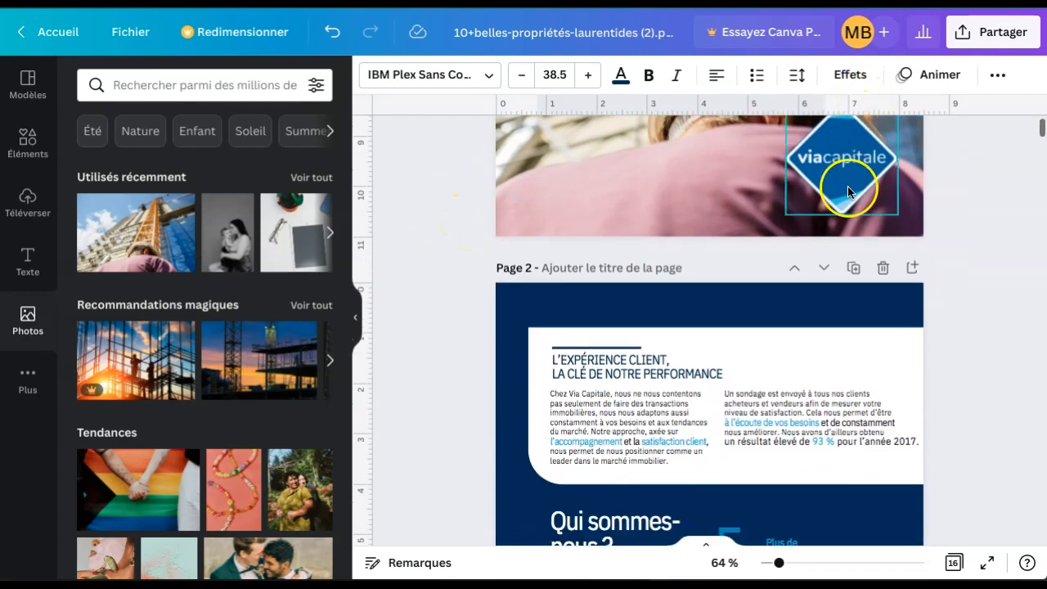
{"action": "scroll", "coordinate": [847, 185], "scroll_direction": "up", "scroll_amount": 2}
{"action": "left_click", "coordinate": [845, 271]}
{"action": "left_click_drag", "start_coordinate": [845, 271], "coordinate": [666, 245]}
{"action": "key", "text": "Delete"}
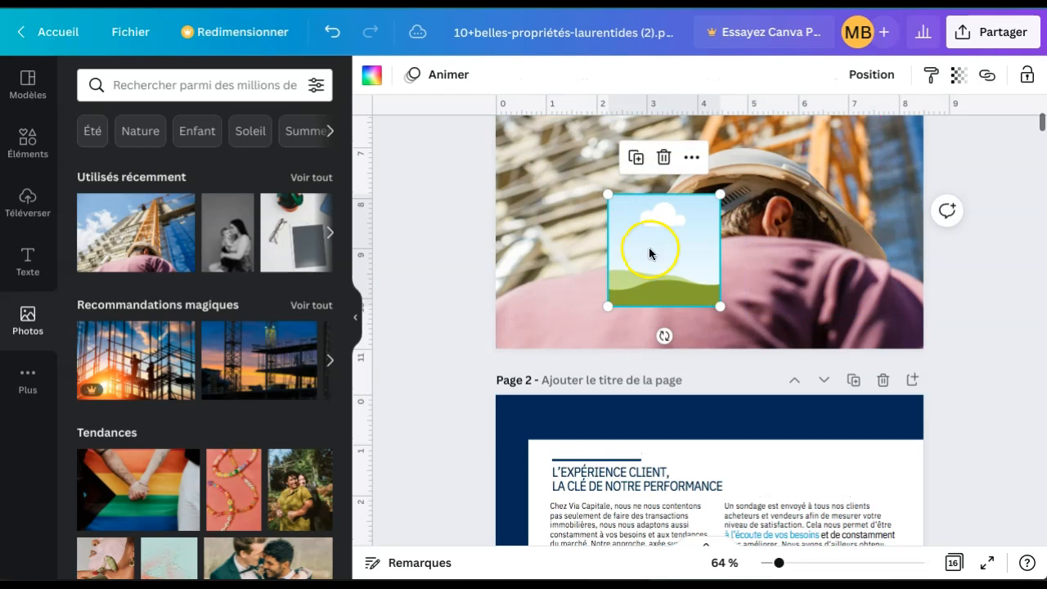
{"action": "key", "text": "Delete"}
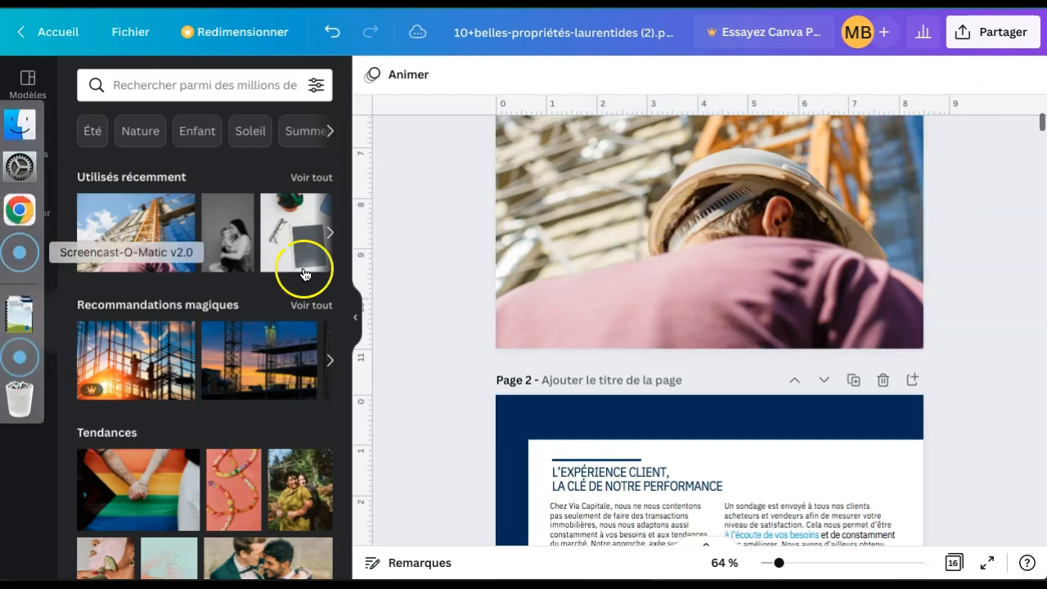
- Examine how the PDF import converted the text and graphics on page 2 and the property listing on page 3
{"action": "scroll", "coordinate": [435, 321], "scroll_direction": "down", "scroll_amount": 2}
{"action": "scroll", "coordinate": [434, 323], "scroll_direction": "down", "scroll_amount": 5}
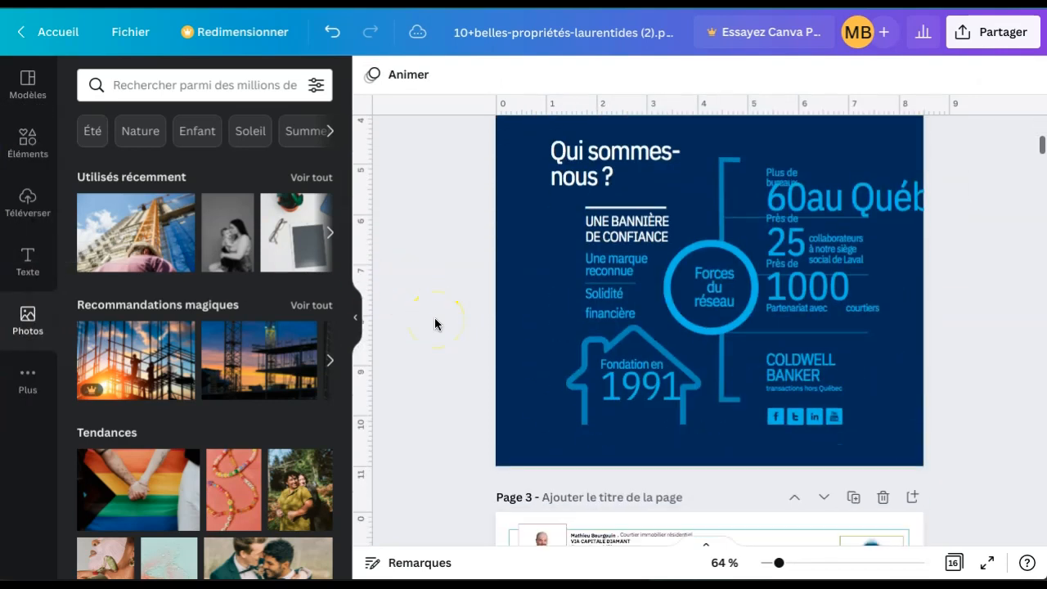
{"action": "scroll", "coordinate": [435, 320], "scroll_direction": "up", "scroll_amount": 1}
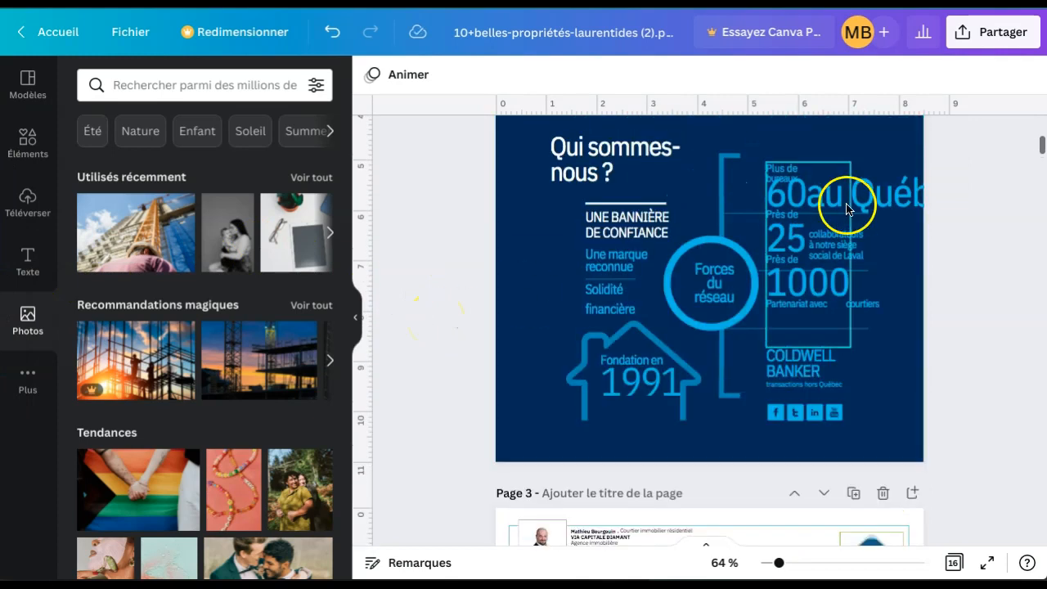
{"action": "left_click", "coordinate": [876, 285]}
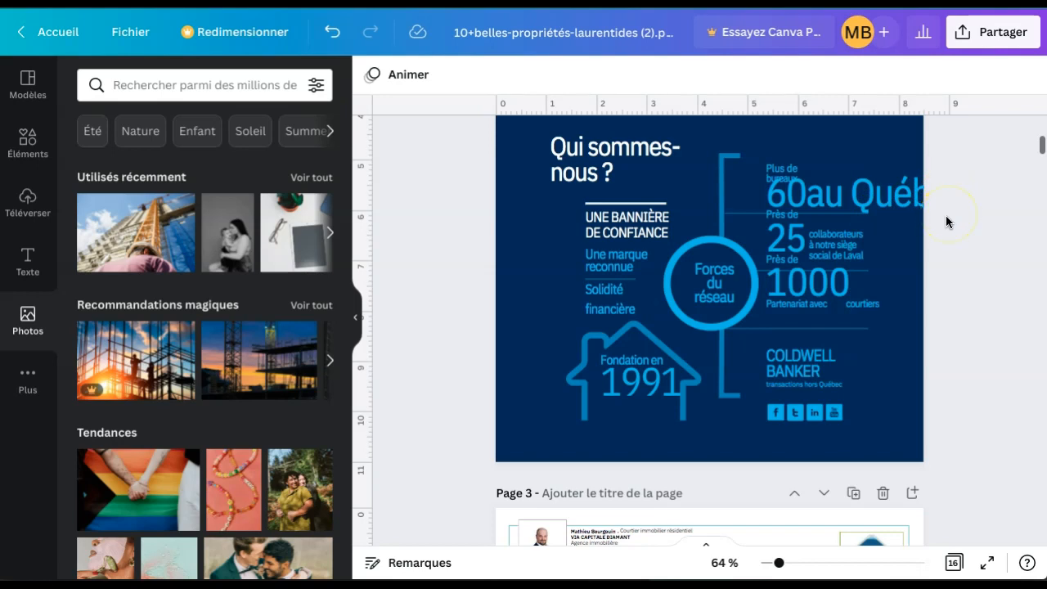
{"action": "scroll", "coordinate": [946, 221], "scroll_direction": "down", "scroll_amount": 1}
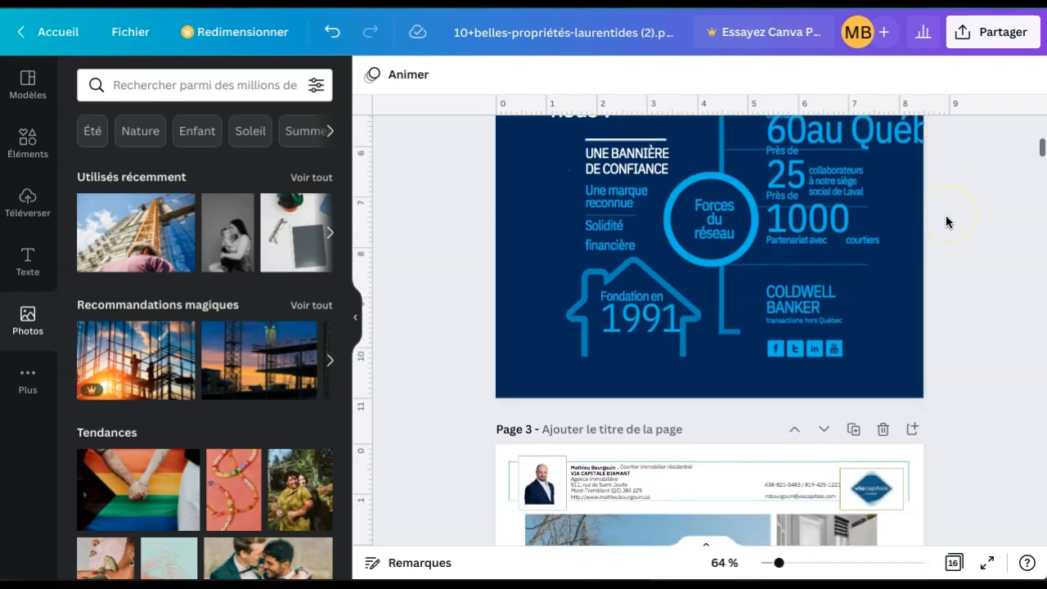
{"action": "scroll", "coordinate": [946, 221], "scroll_direction": "down", "scroll_amount": 5}
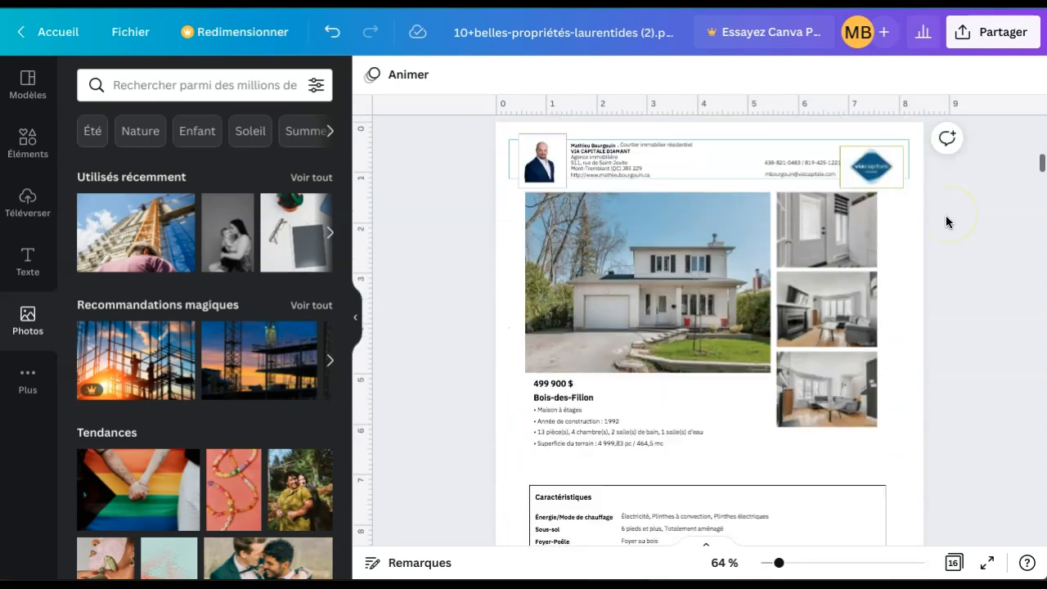
{"action": "scroll", "coordinate": [946, 221], "scroll_direction": "up", "scroll_amount": 1}
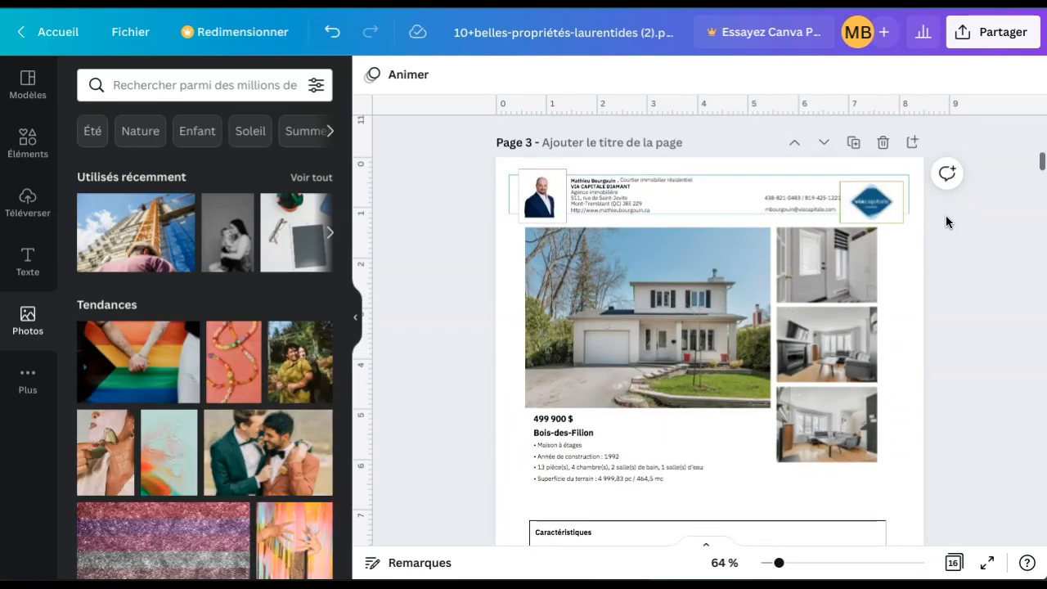
{"action": "scroll", "coordinate": [946, 215], "scroll_direction": "down", "scroll_amount": 1}
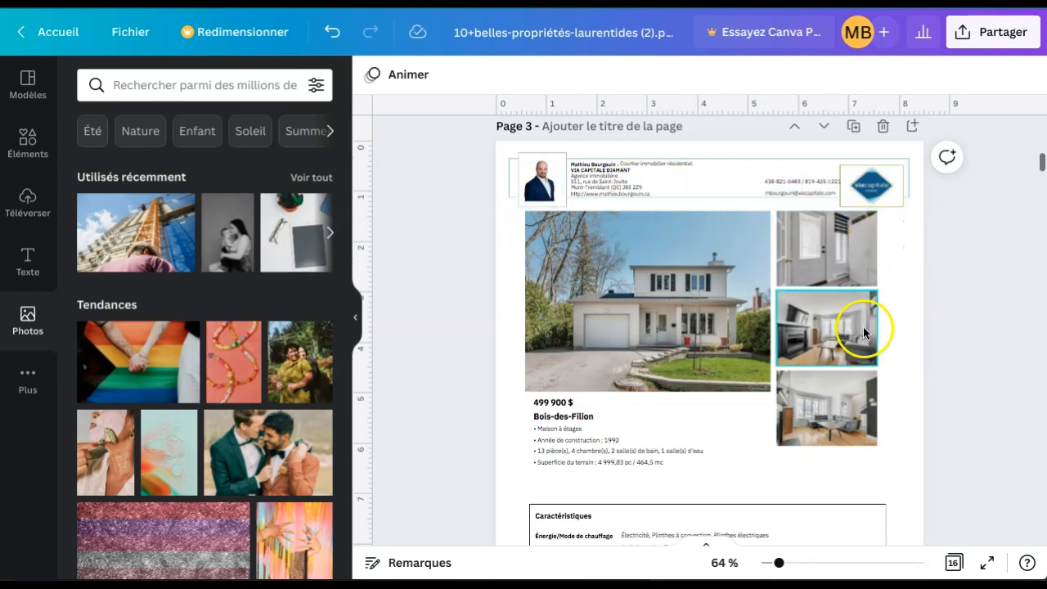
- Review the remaining property listings and the broker information pages through page 16
{"action": "scroll", "coordinate": [973, 255], "scroll_direction": "down", "scroll_amount": 10}
{"action": "scroll", "coordinate": [973, 249], "scroll_direction": "down", "scroll_amount": 5}
{"action": "left_click", "coordinate": [968, 261]}
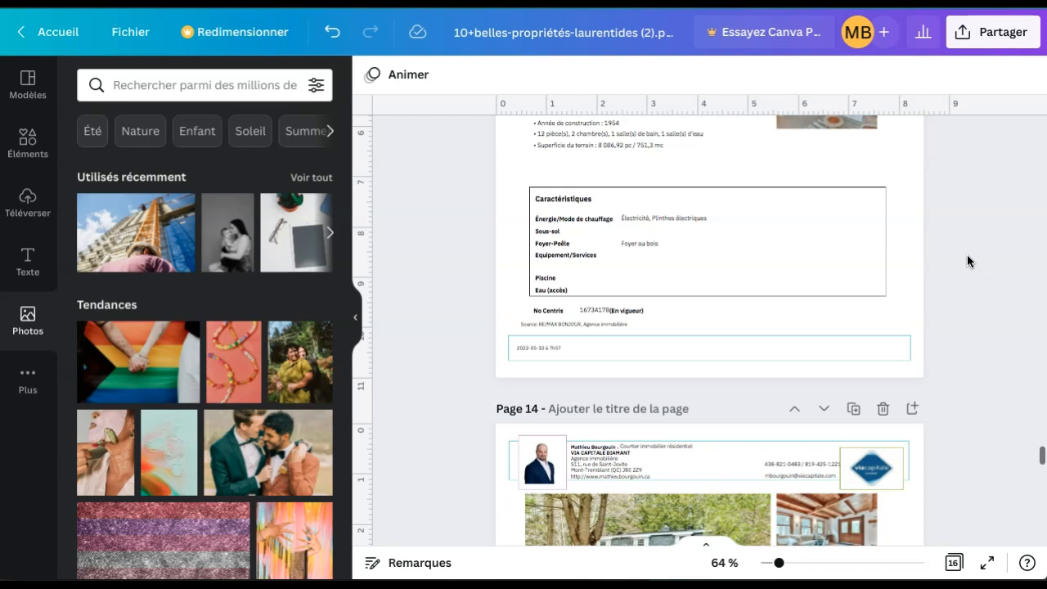
{"action": "scroll", "coordinate": [966, 261], "scroll_direction": "down", "scroll_amount": 5}
{"action": "scroll", "coordinate": [967, 261], "scroll_direction": "down", "scroll_amount": 4}
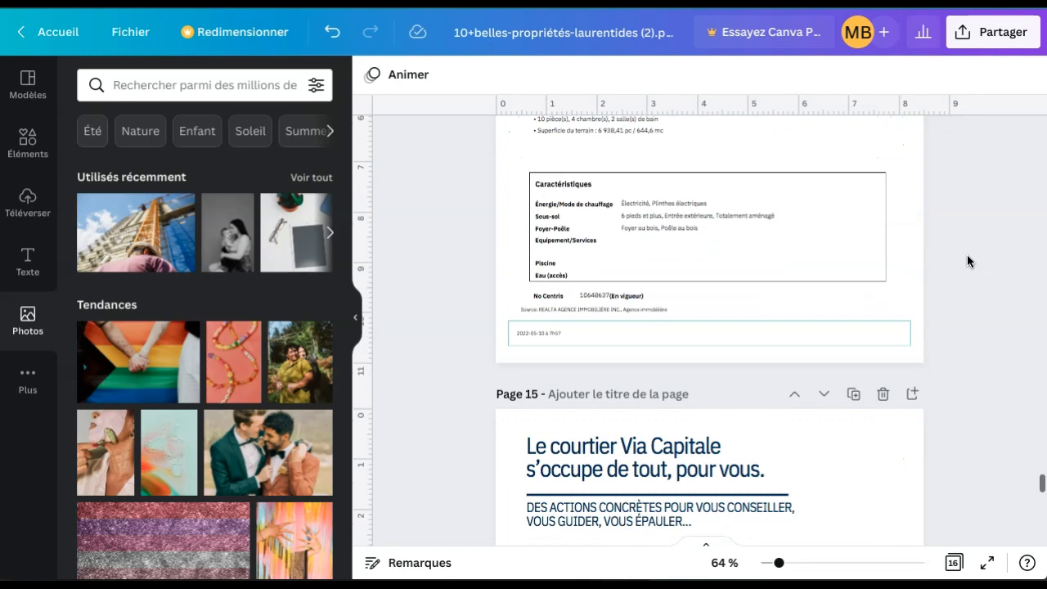
{"action": "scroll", "coordinate": [968, 260], "scroll_direction": "down", "scroll_amount": 1}
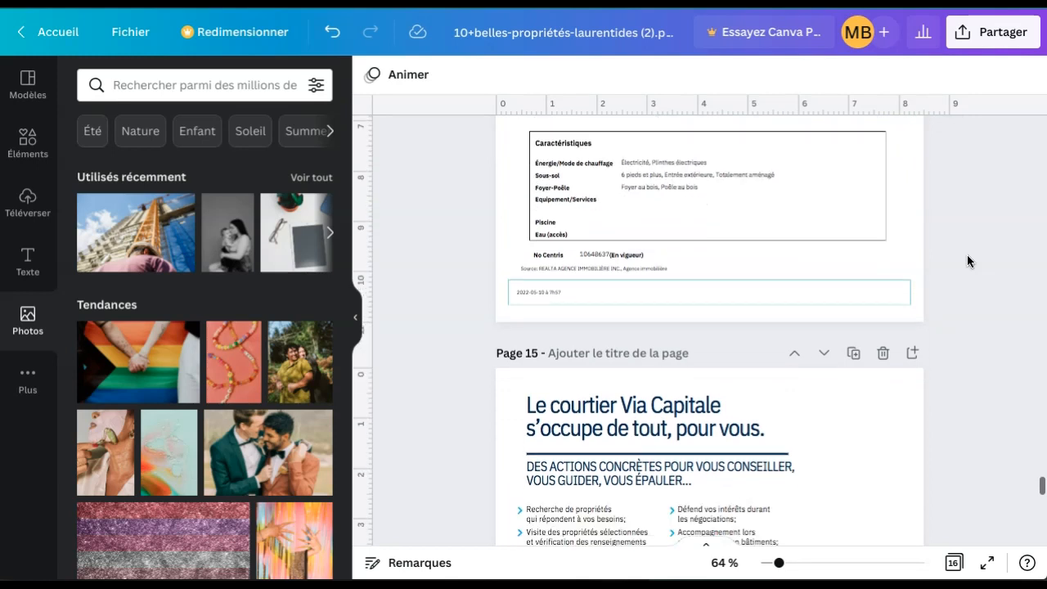
{"action": "scroll", "coordinate": [967, 261], "scroll_direction": "down", "scroll_amount": 8}
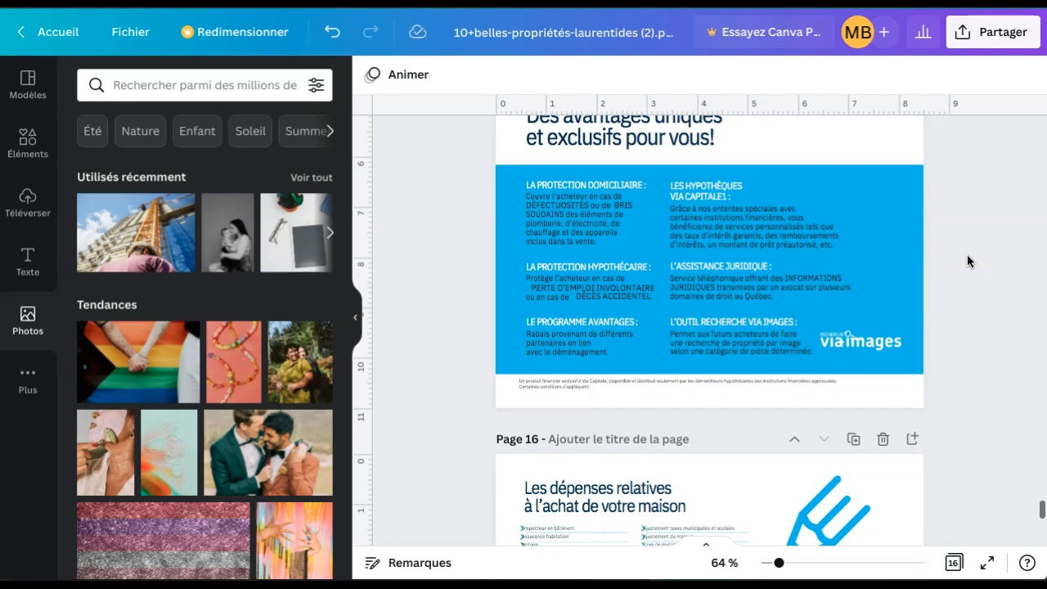
{"action": "scroll", "coordinate": [967, 261], "scroll_direction": "down", "scroll_amount": 6}
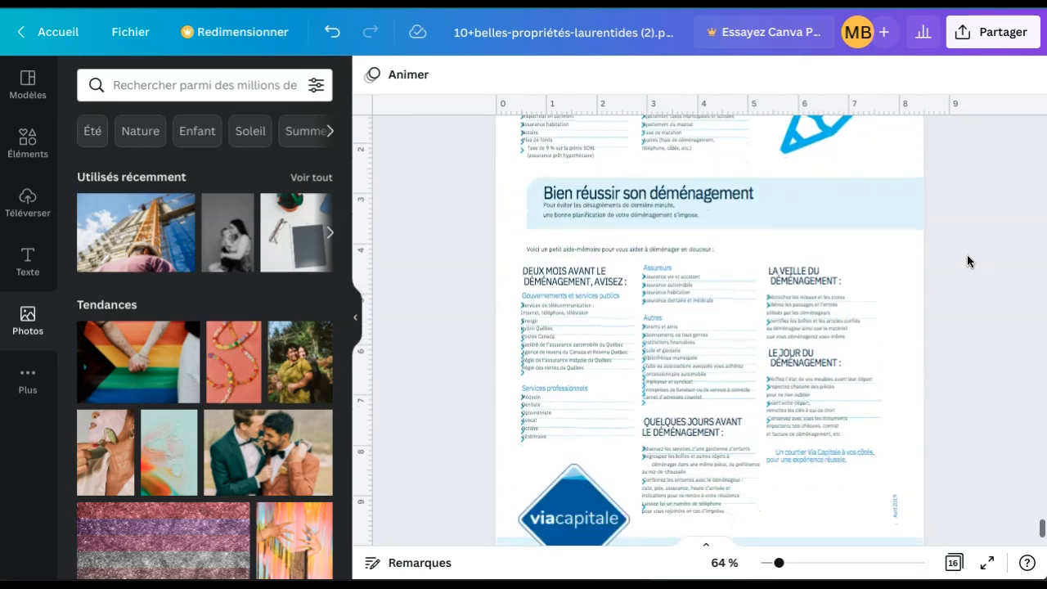
{"action": "scroll", "coordinate": [967, 254], "scroll_direction": "down", "scroll_amount": 2}
{"action": "left_click", "coordinate": [706, 443]}
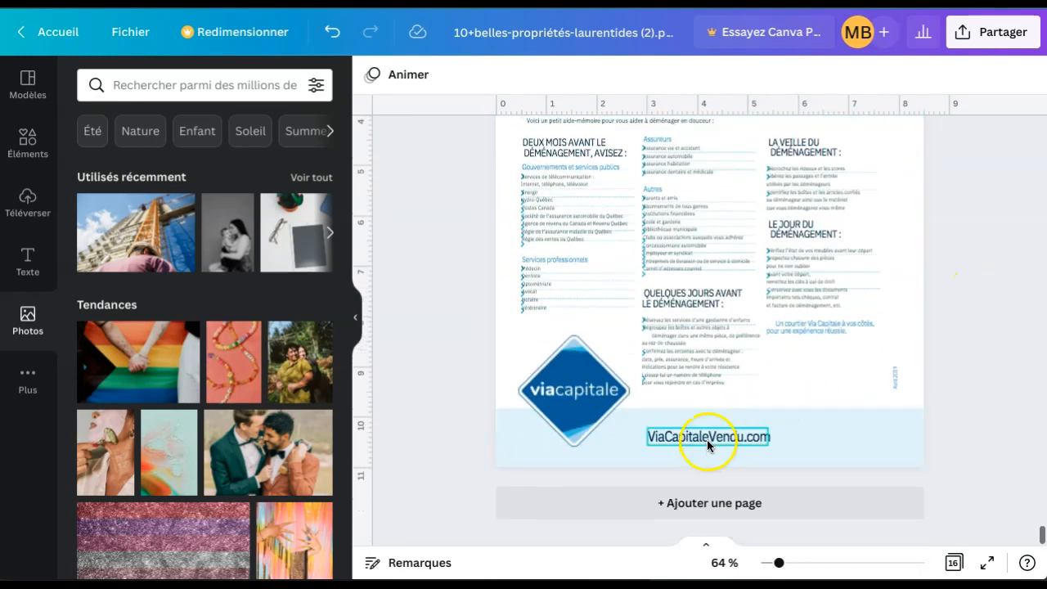
{"action": "double_click", "coordinate": [708, 436]}
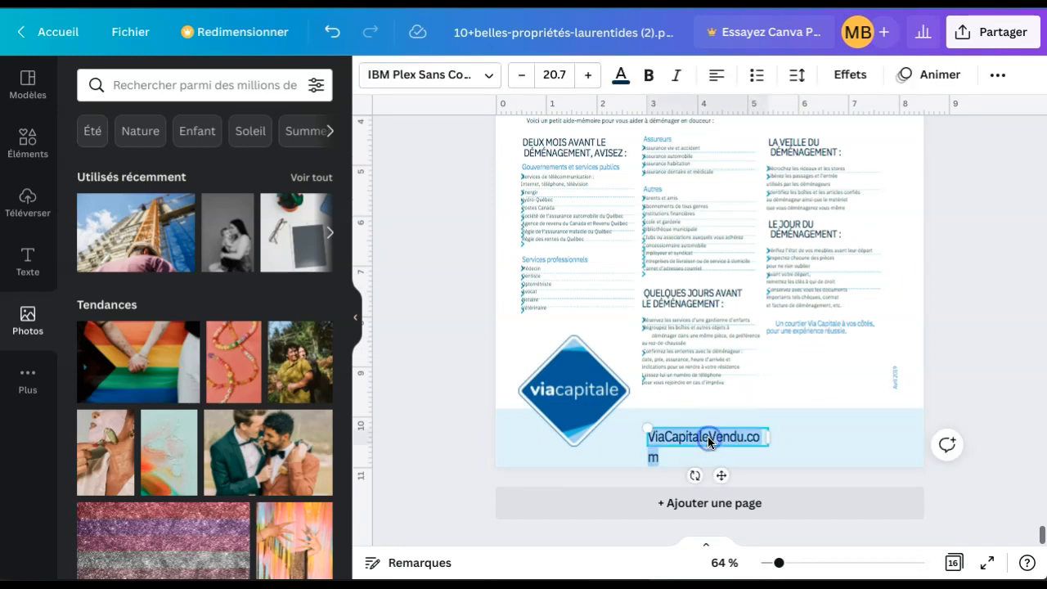
{"action": "left_click", "coordinate": [997, 75]}
{"action": "left_click", "coordinate": [951, 117]}
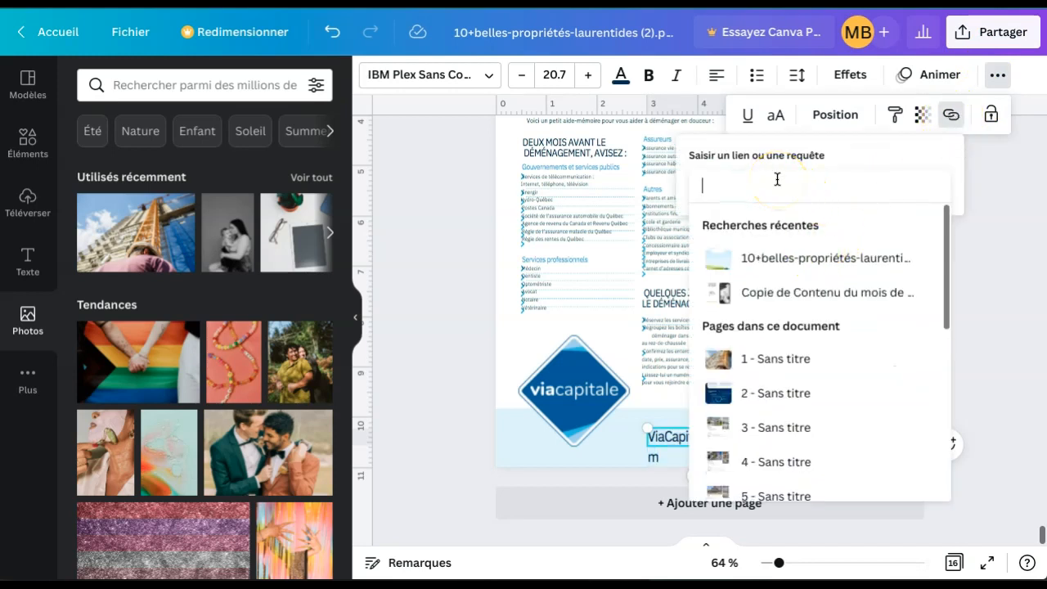
{"action": "type", "text": "www."}
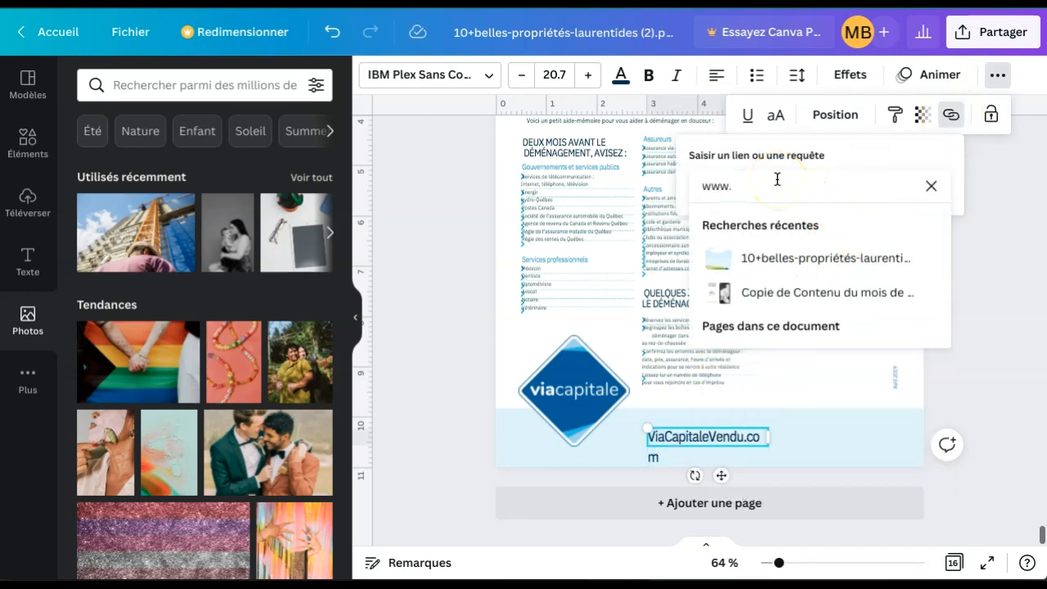
{"action": "type", "text": "viacapitalevendu.com"}
{"action": "key", "text": "Return"}
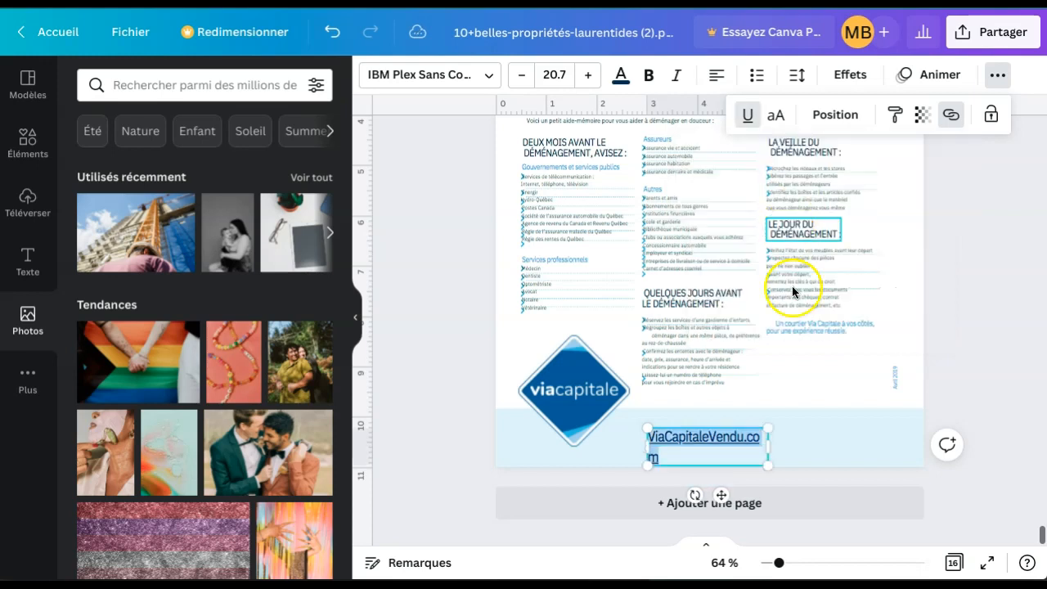
- Widen the linked web address's text box on page 16 so the text fits on one line, and deselect it
{"action": "left_click_drag", "start_coordinate": [773, 443], "coordinate": [794, 439]}
{"action": "left_click", "coordinate": [950, 342]}
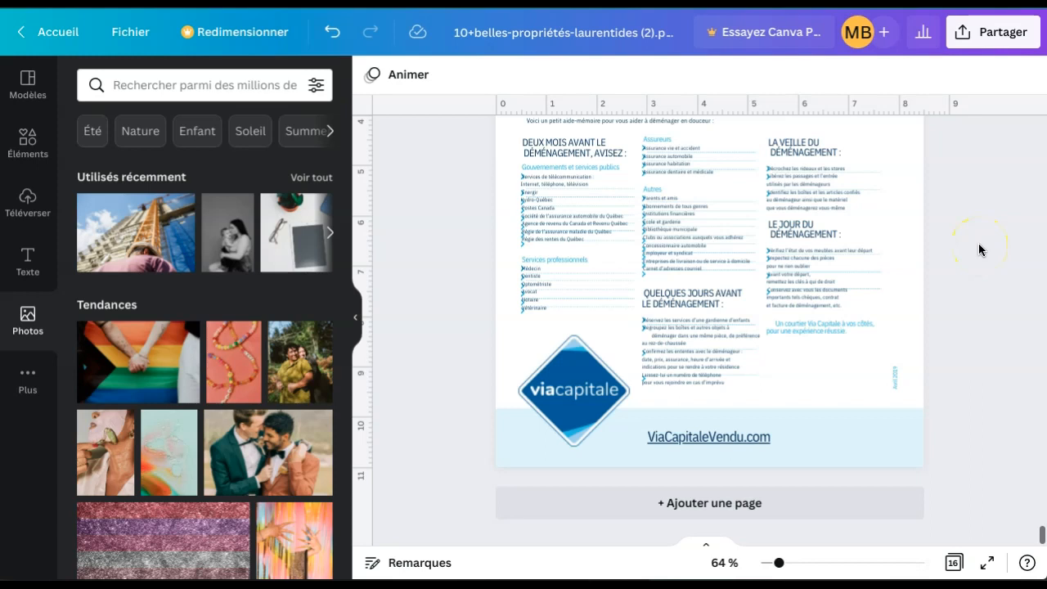
- Download all 16 pages of the brochure in the print PDF format (Impression PDF)
{"action": "left_click", "coordinate": [987, 40]}
{"action": "scroll", "coordinate": [871, 355], "scroll_direction": "down", "scroll_amount": 2}
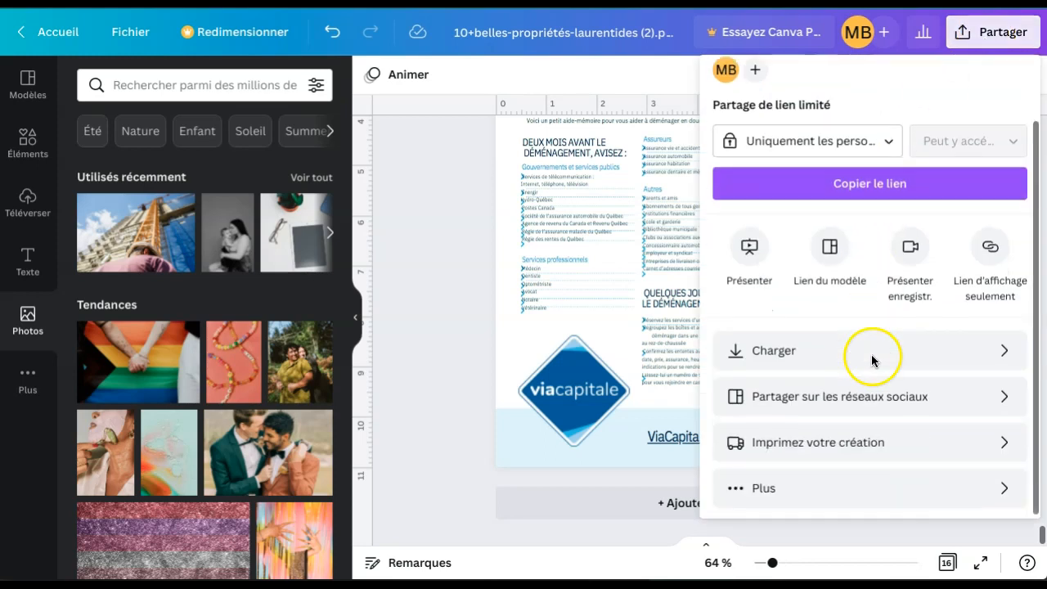
{"action": "left_click", "coordinate": [816, 351]}
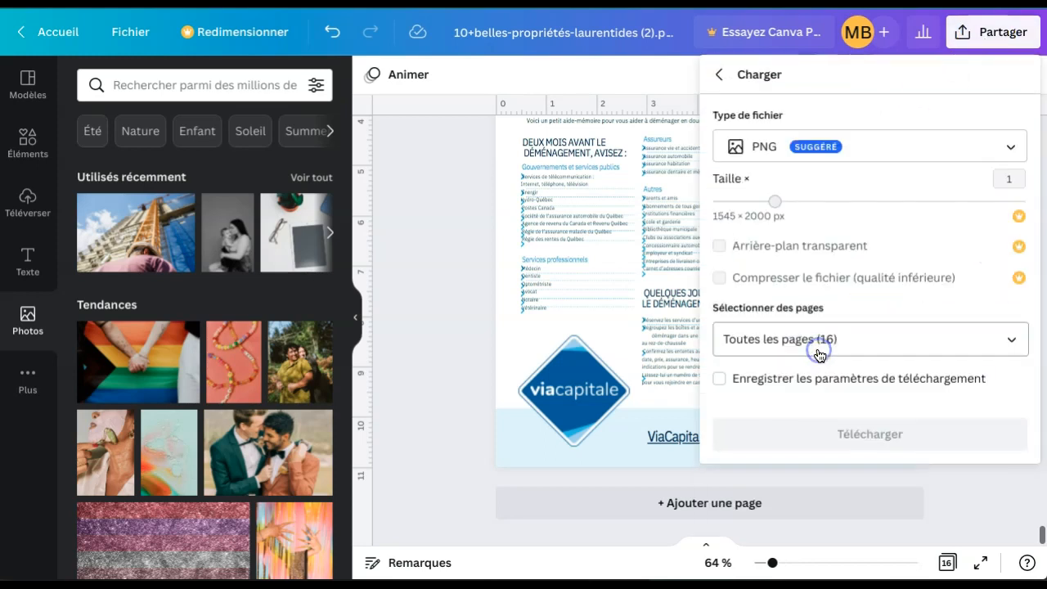
{"action": "left_click", "coordinate": [832, 155]}
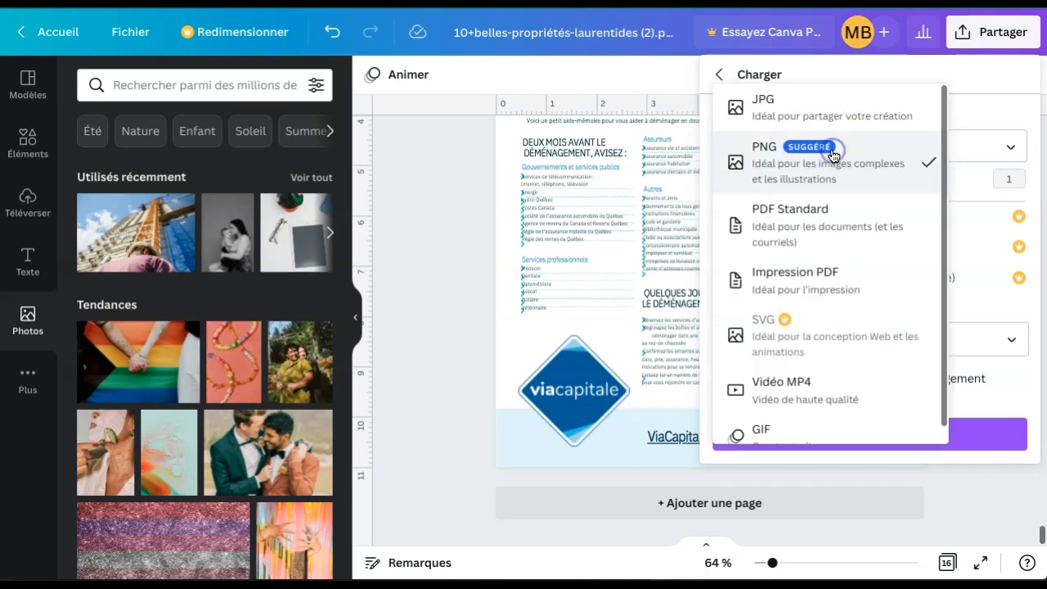
{"action": "left_click", "coordinate": [824, 283]}
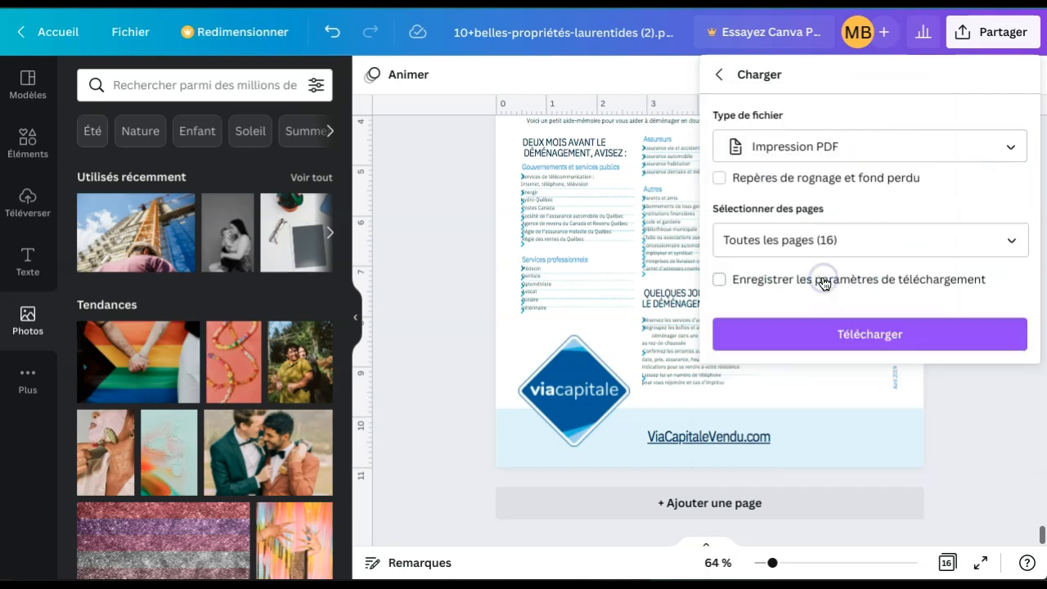
{"action": "left_click", "coordinate": [842, 337]}
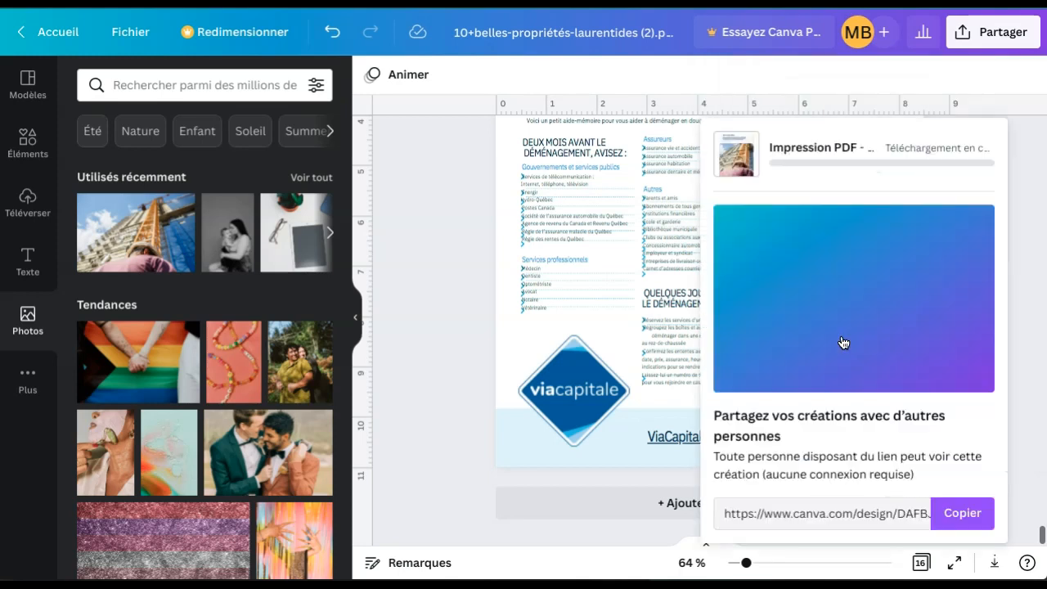